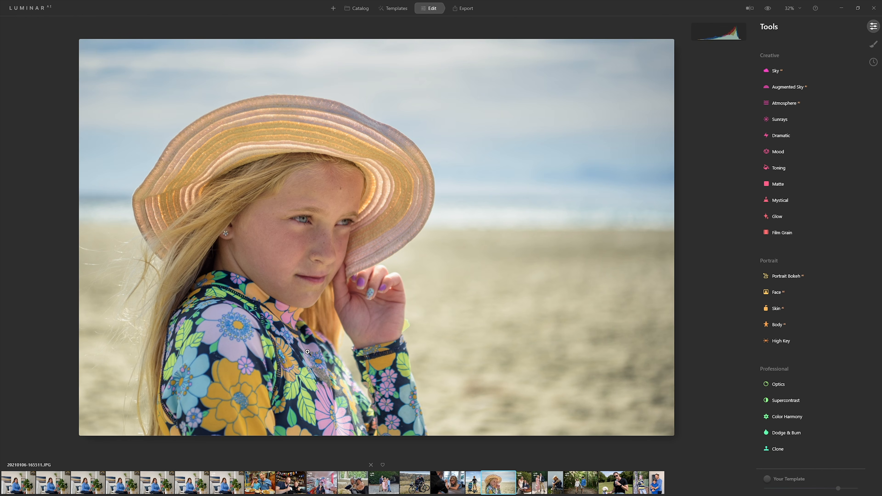
# Step: Compare the depth of field in the seated woman's portraits shot at f2.8, f8 and f22, inspecting the f22 bookshelf at 100%
pyautogui.click(31, 489)
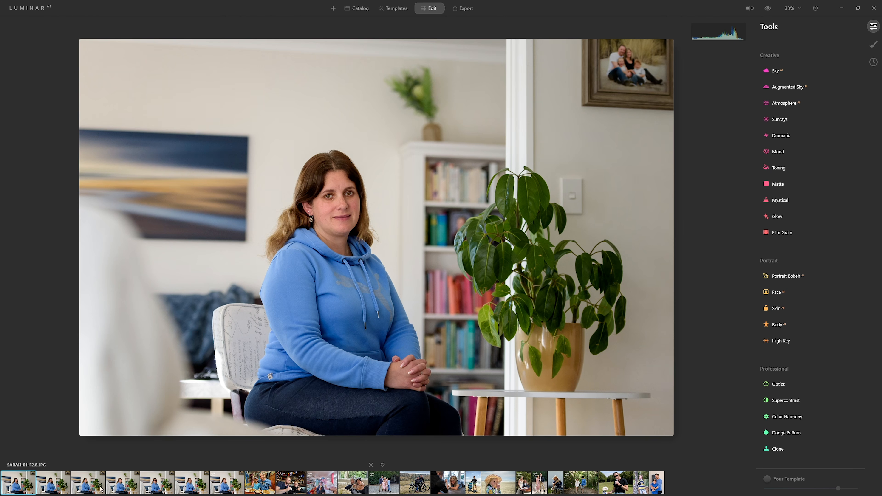
pyautogui.click(116, 484)
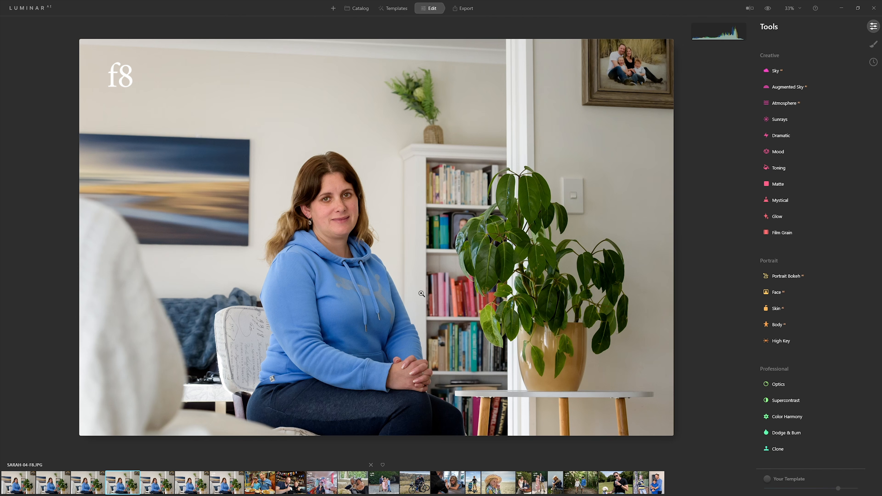
pyautogui.click(227, 484)
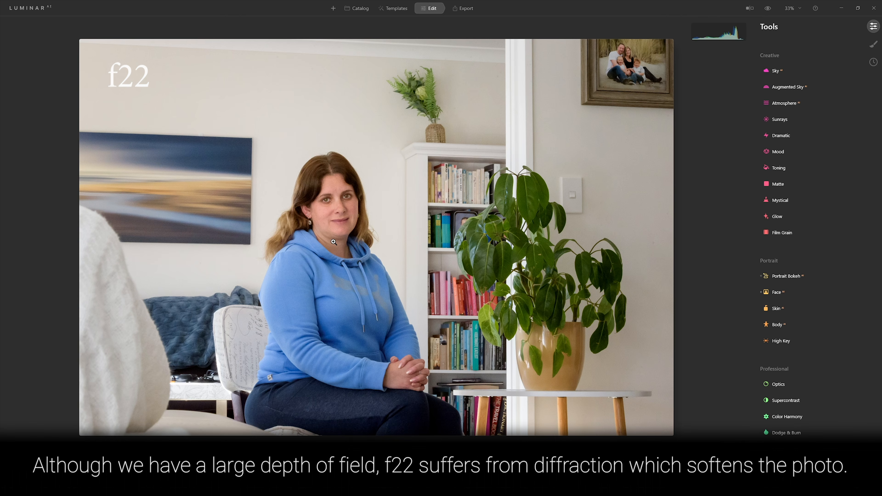
pyautogui.click(448, 171)
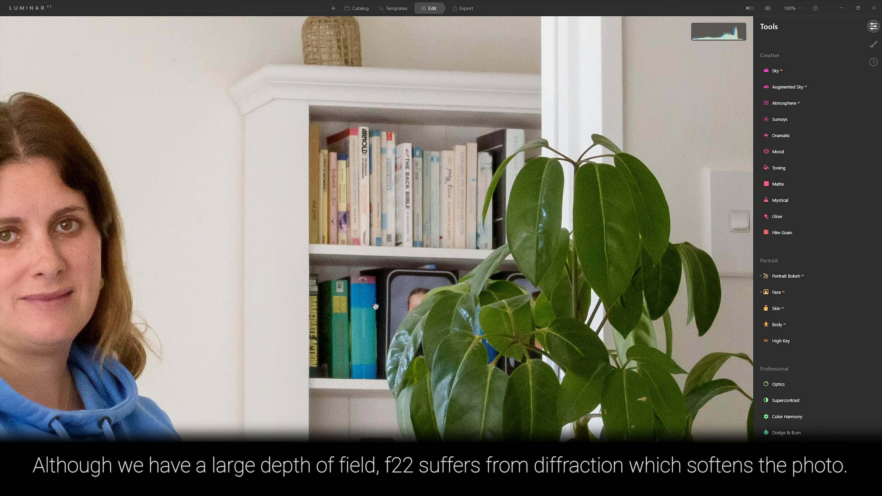
pyautogui.click(314, 267)
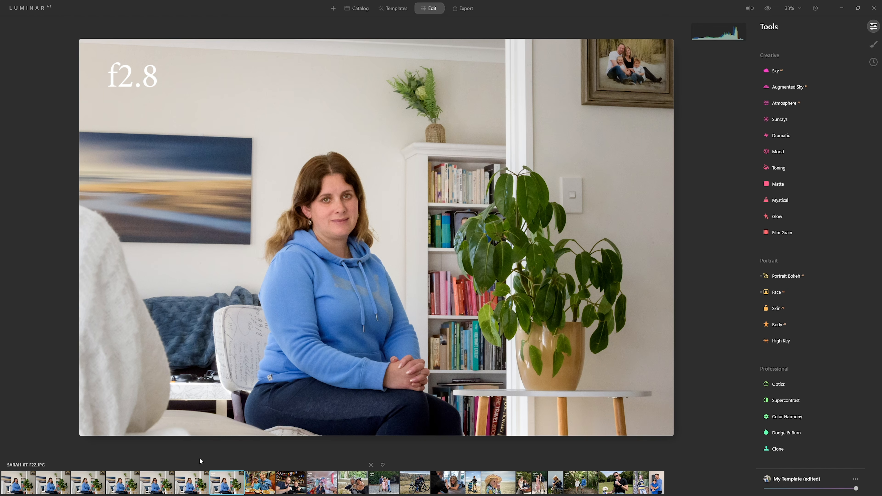
pyautogui.click(18, 486)
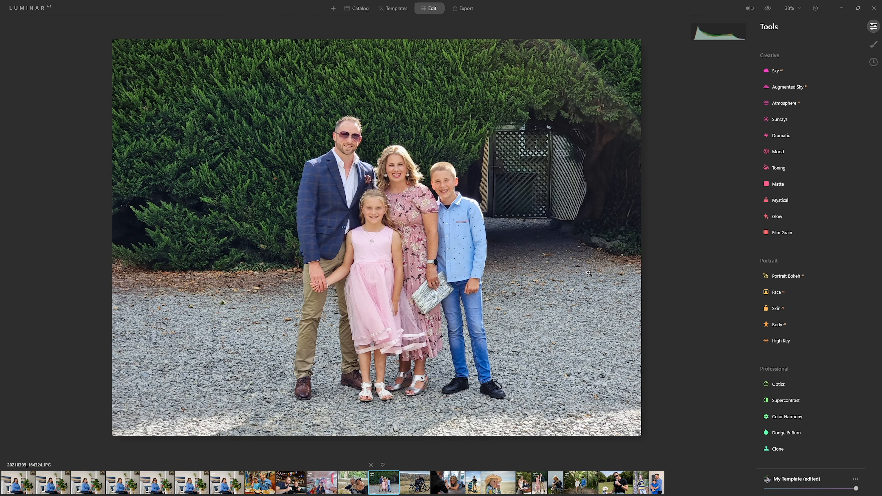
# Step: Apply Portrait Bokeh with an amount of 100 to the family photo by the hedge and check its focus mask
pyautogui.click(786, 278)
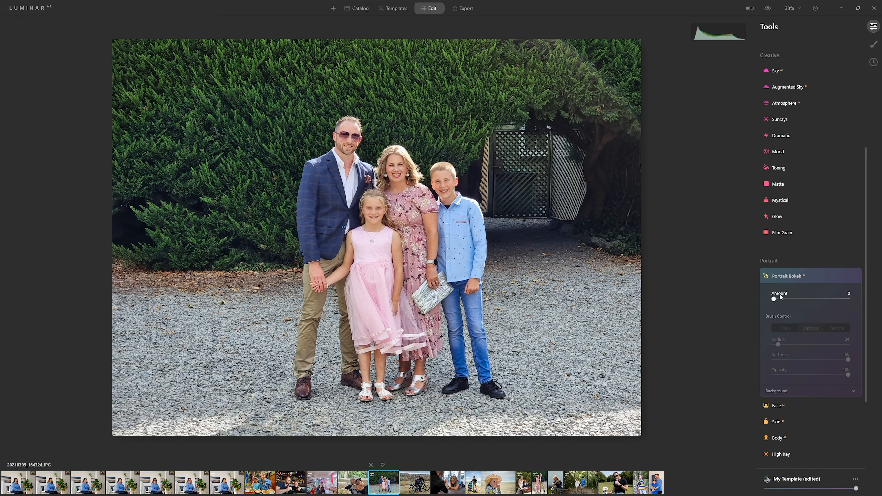
pyautogui.moveTo(774, 299); pyautogui.dragTo(849, 299)
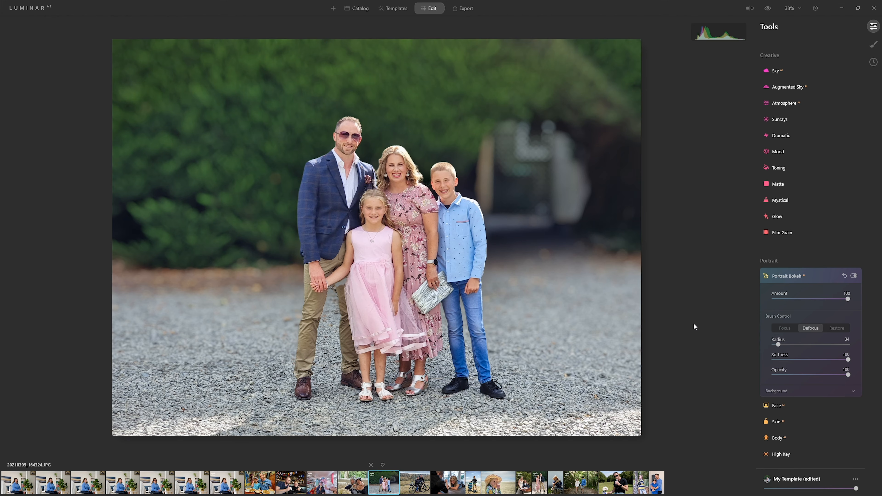
pyautogui.click(783, 328)
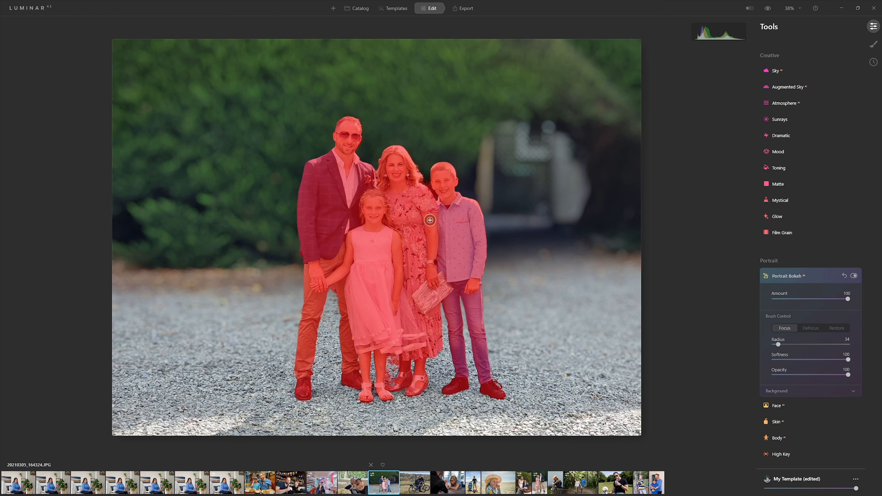
# Step: Defocus the gravel between the feet of the girl and the woman using a defocus brush with radius 22
pyautogui.click(802, 328)
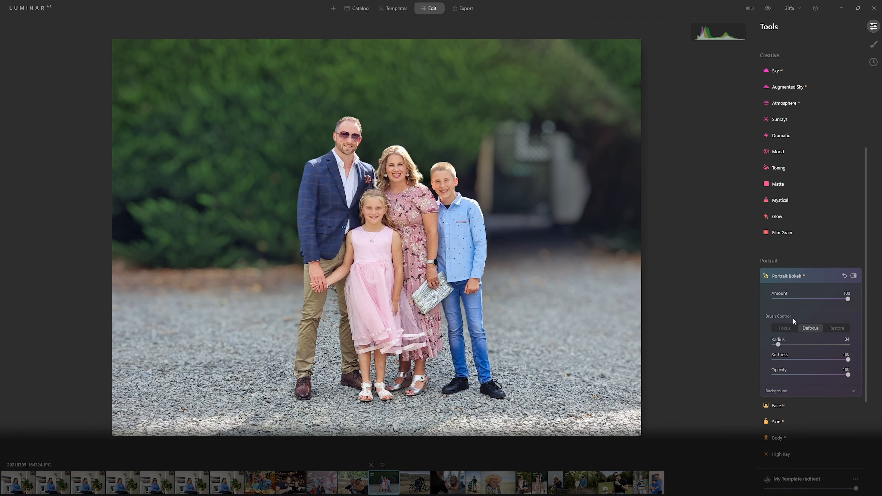
pyautogui.scroll(-3, 436, 195)
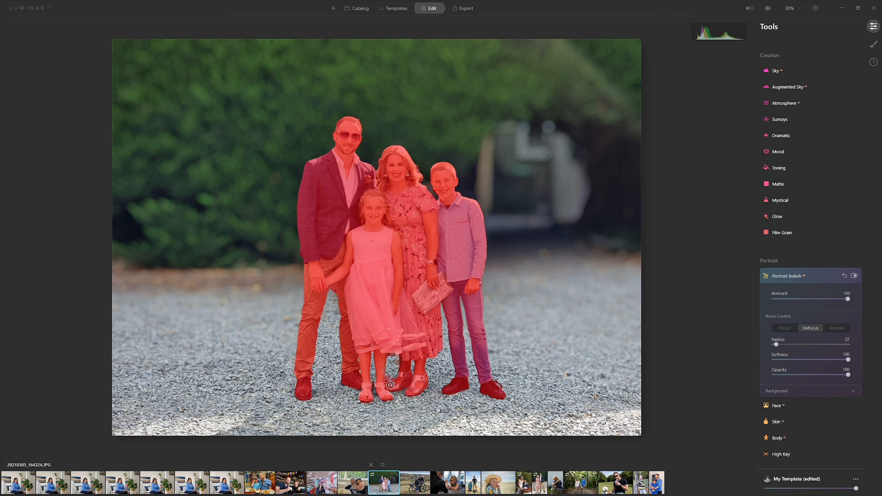
pyautogui.moveTo(390, 386)
pyautogui.mouseDown()
pyautogui.moveTo(392, 380)
pyautogui.moveTo(397, 362)
pyautogui.moveTo(406, 395)
pyautogui.mouseUp()
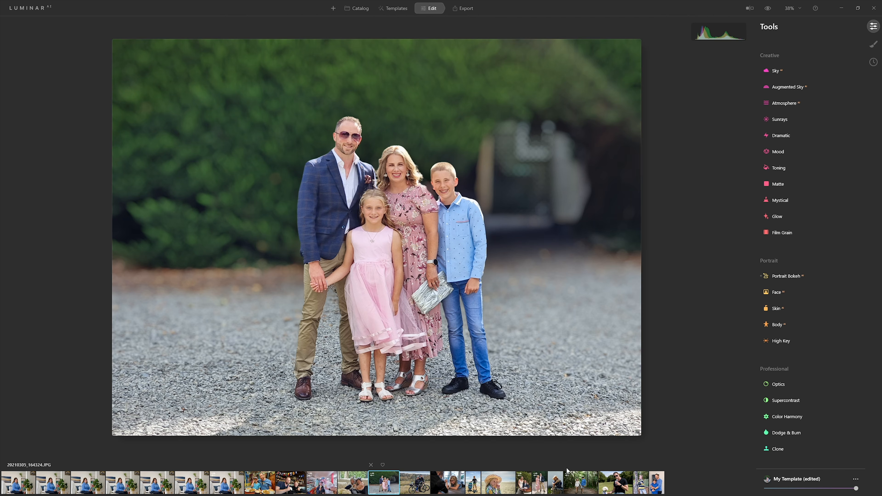
# Step: Apply Portrait Bokeh with an amount of 100 to the photo of two children walking on the forest path
pyautogui.click(580, 489)
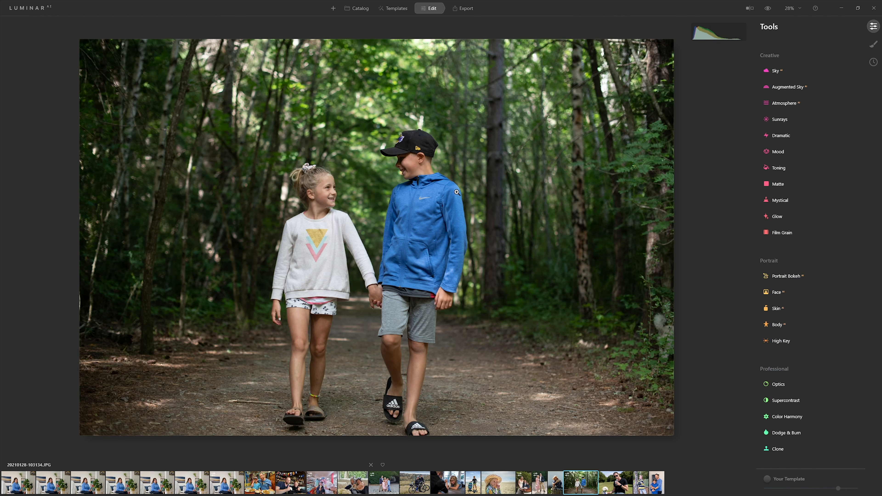
pyautogui.click(791, 280)
pyautogui.moveTo(774, 298); pyautogui.dragTo(862, 300)
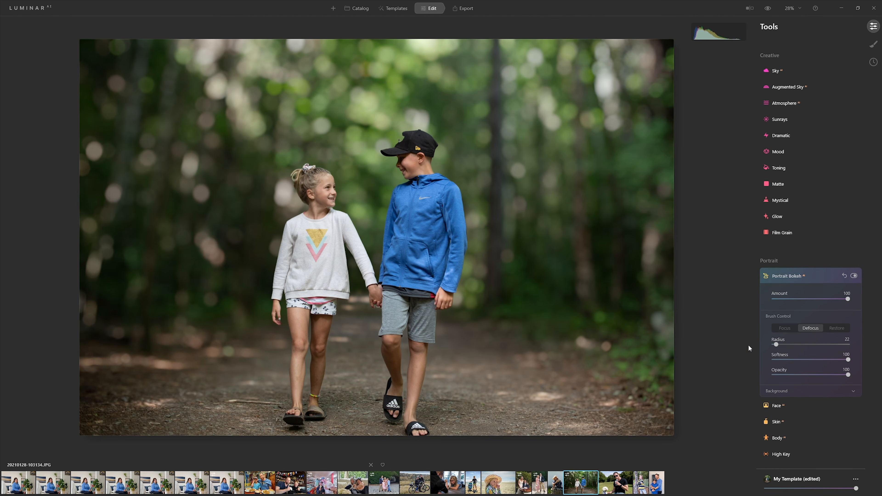
# Step: Compare the forest photo with and without the bokeh effect, and check the focus mask over the two children
pyautogui.click(851, 276)
pyautogui.click(853, 276)
pyautogui.moveTo(441, 232)
pyautogui.click(792, 329)
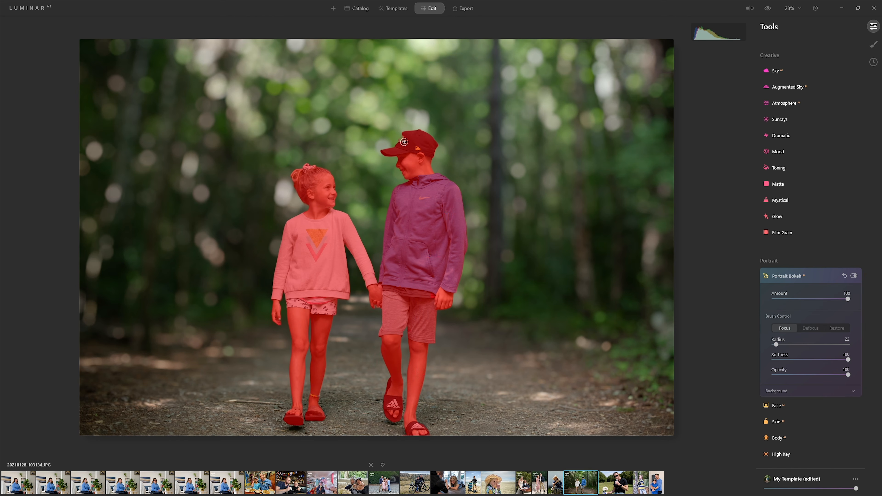
# Step: Expand the background settings of Portrait Bokeh for the forest photo
pyautogui.scroll(-1, 798, 356)
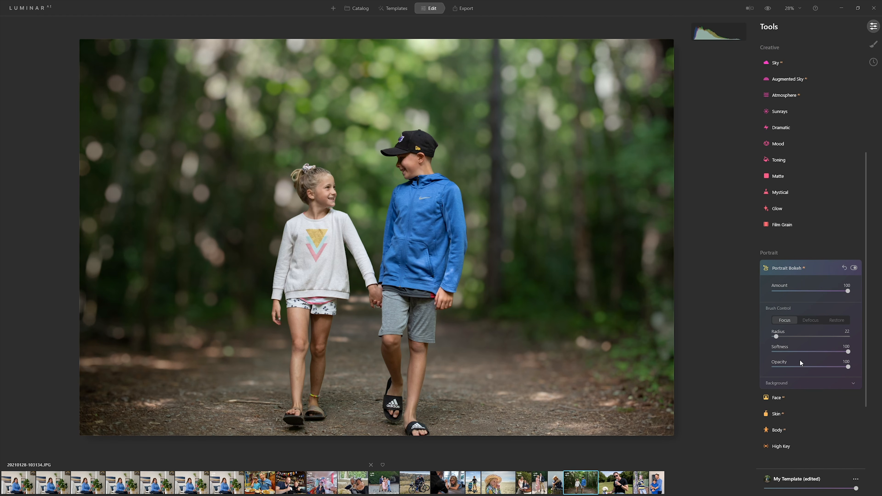
pyautogui.click(816, 382)
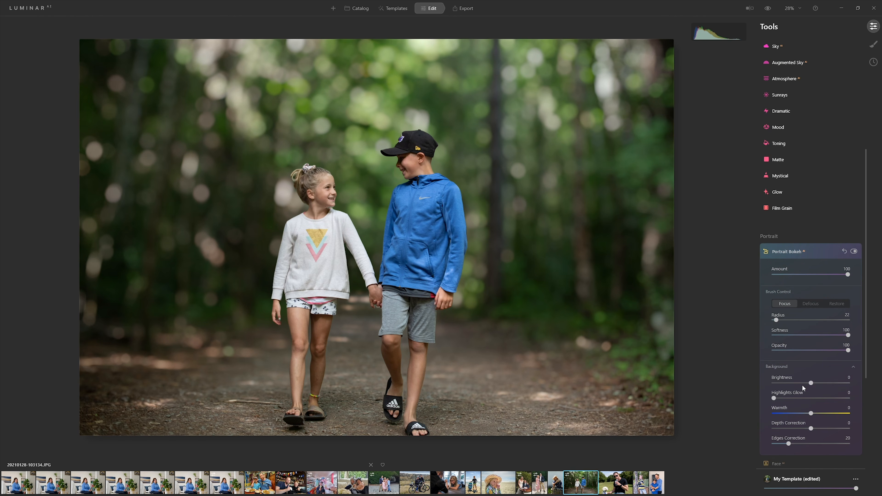
pyautogui.scroll(-5, 790, 370)
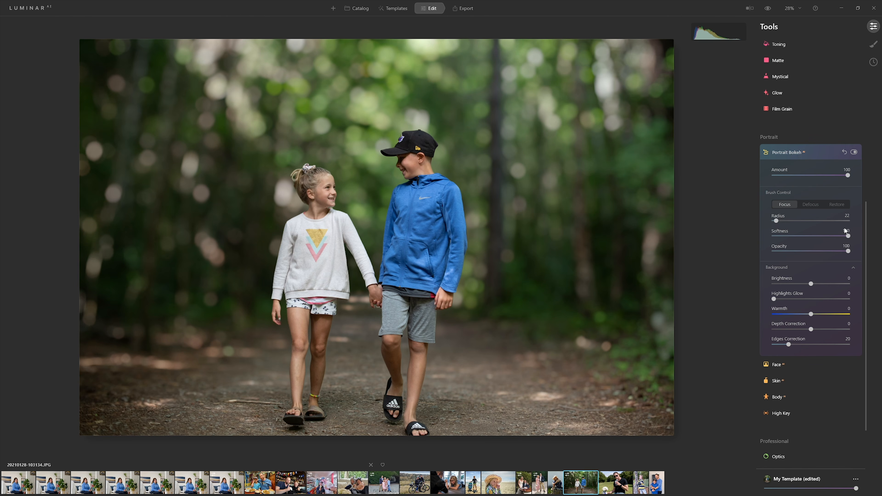
# Step: Compare the forest photo before and after the edit twice
pyautogui.press('\\')
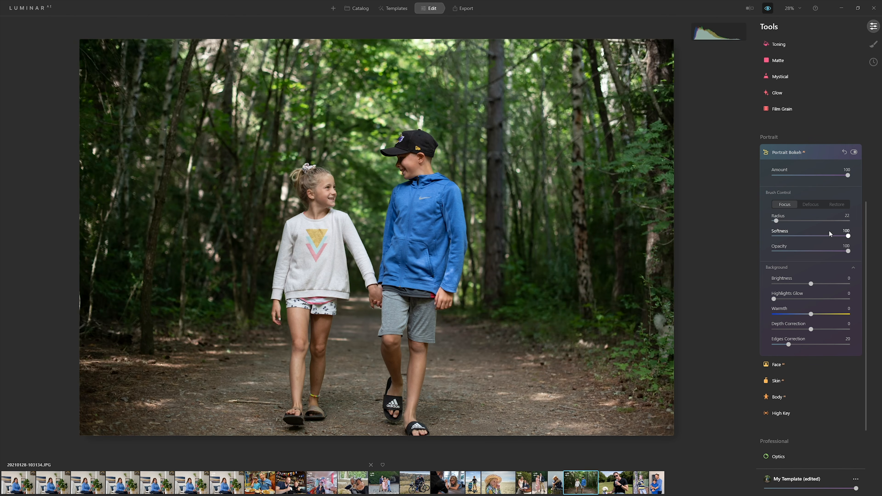
pyautogui.press('\\')
pyautogui.press('\\')
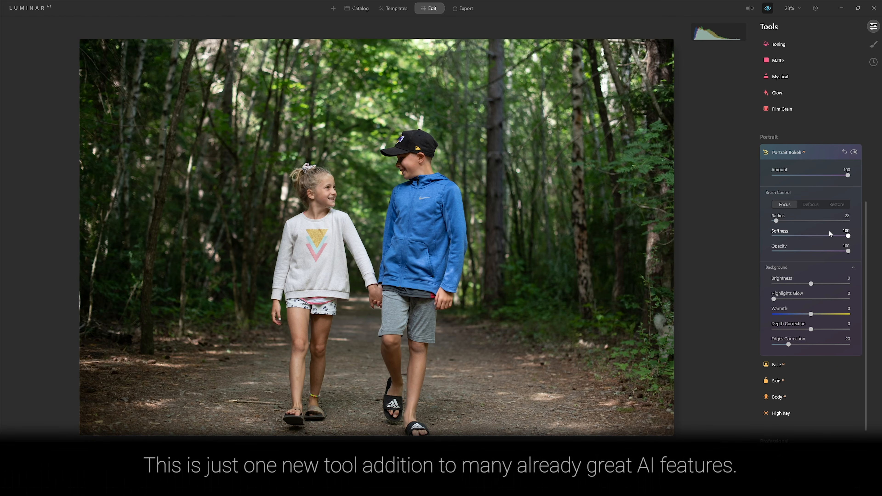
pyautogui.press('\\')
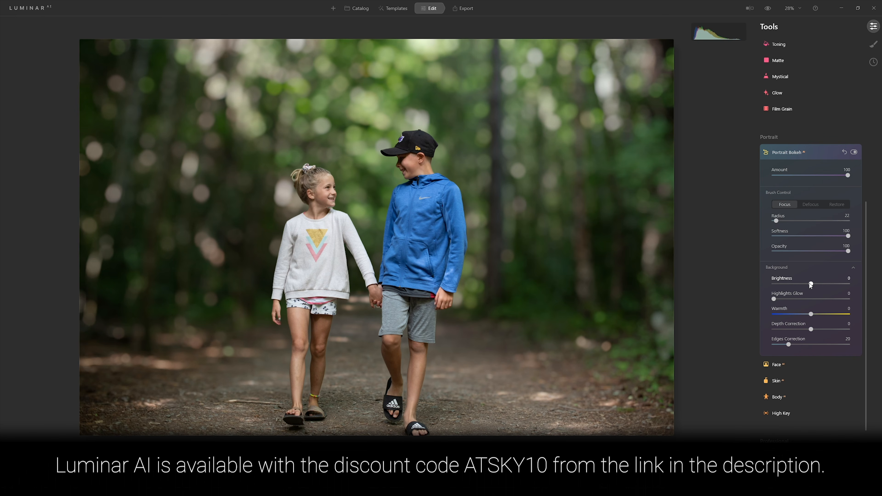
# Step: Try the bokeh background's brightness at -100 and 100, and set it to 70
pyautogui.moveTo(810, 283); pyautogui.dragTo(769, 291)
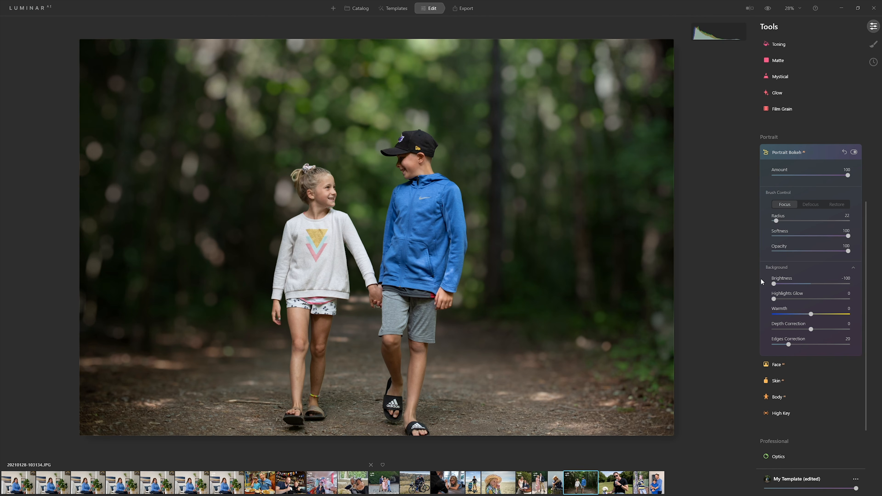
pyautogui.moveTo(775, 285); pyautogui.dragTo(848, 284)
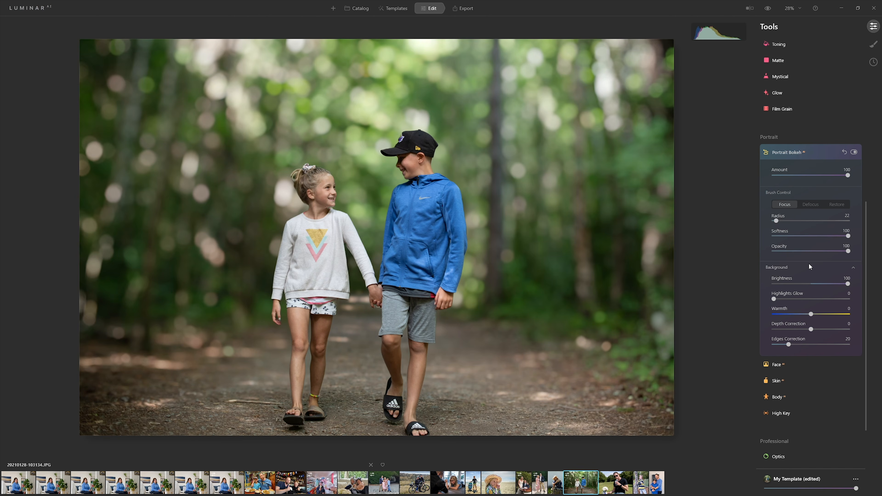
pyautogui.moveTo(837, 283)
pyautogui.mouseDown()
pyautogui.moveTo(817, 283)
pyautogui.moveTo(827, 283)
pyautogui.mouseUp()
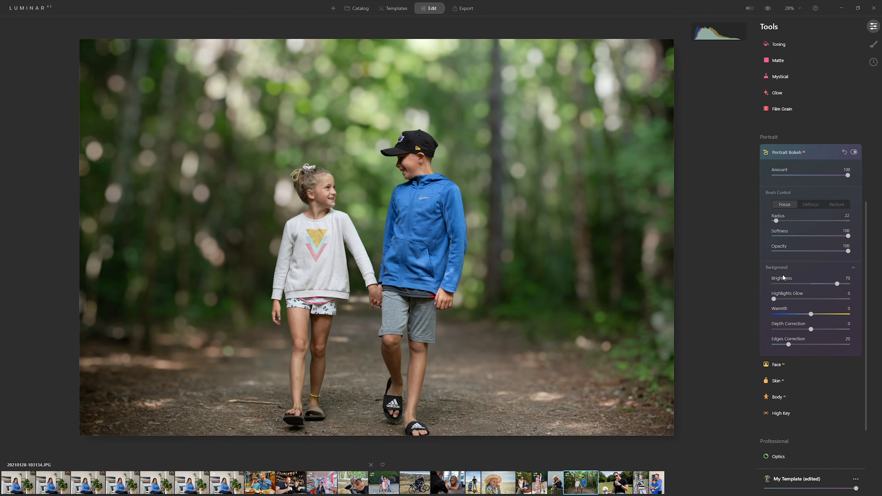
# Step: Set the bokeh background's Highlights Glow to 70 and its Warmth to -44
pyautogui.moveTo(773, 299); pyautogui.dragTo(849, 299)
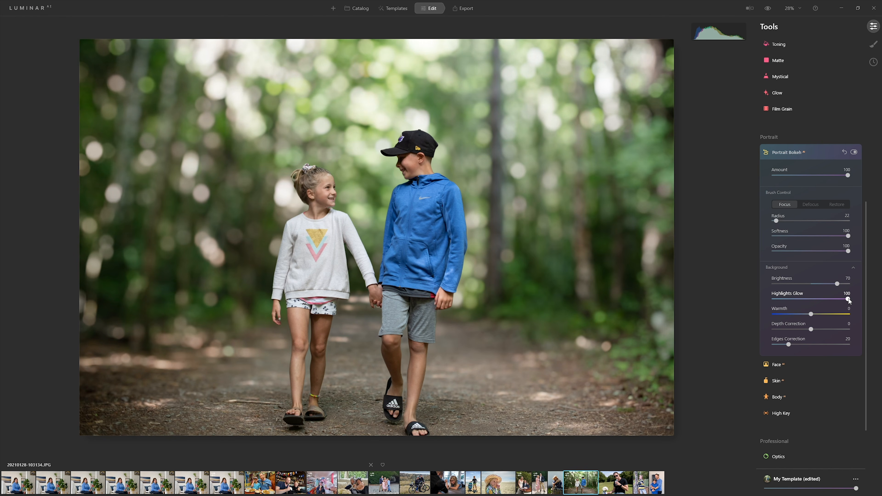
pyautogui.moveTo(848, 299); pyautogui.dragTo(826, 299)
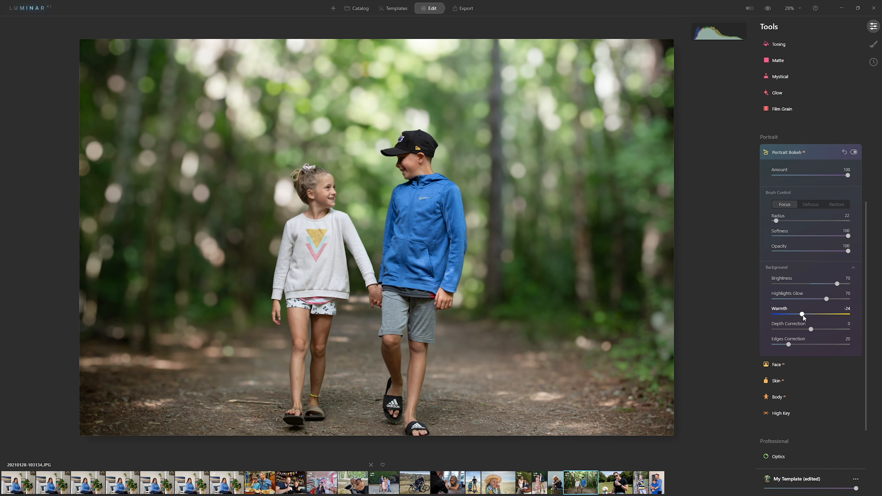
pyautogui.moveTo(811, 315); pyautogui.dragTo(794, 317)
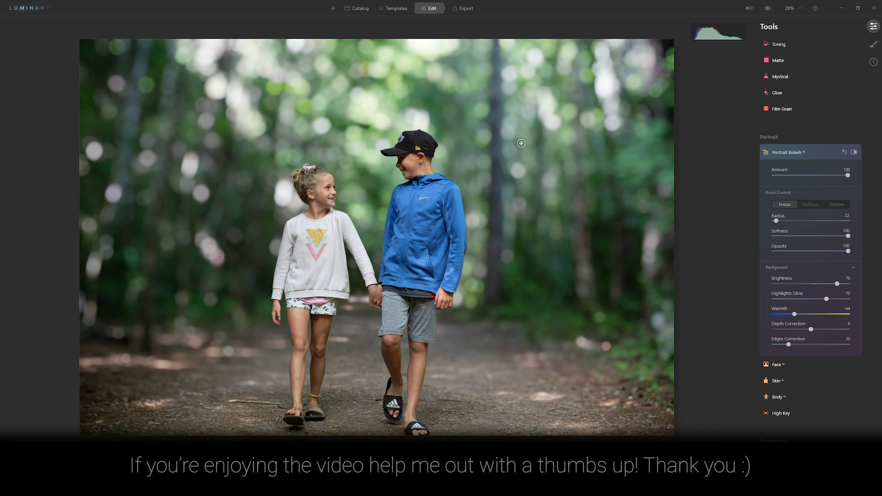
pyautogui.moveTo(624, 237)
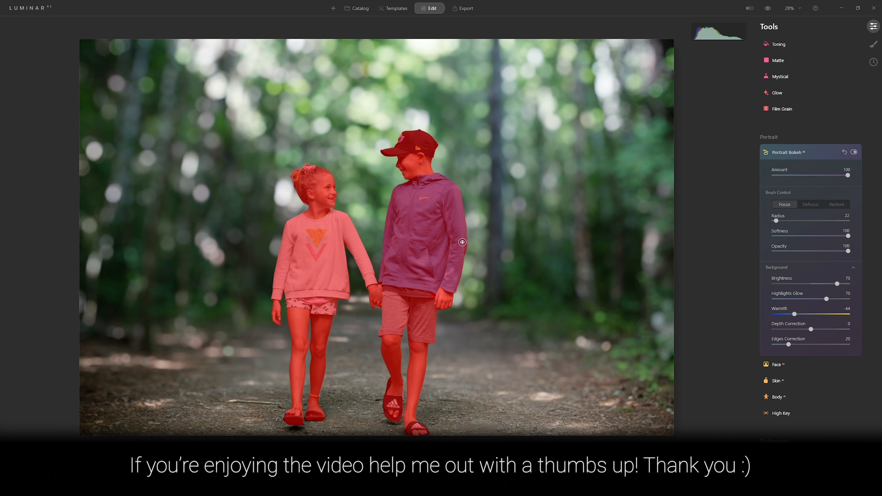